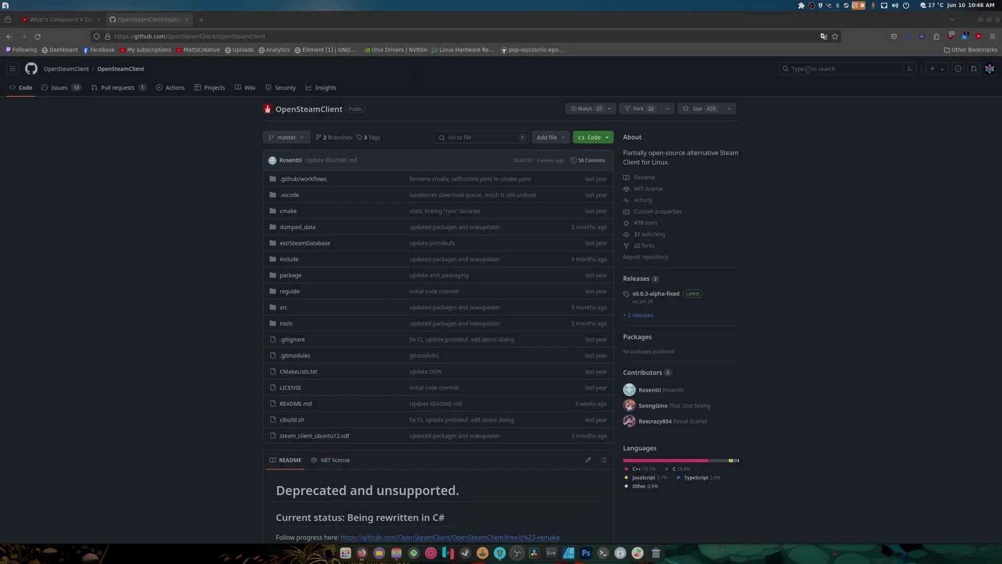
# Step: Look over the repository page and check Firefox's recent downloads list
pyautogui.scroll(-2, 184, 295)
pyautogui.scroll(1, 183, 295)
pyautogui.scroll(-1, 182, 295)
pyautogui.scroll(1, 180, 294)
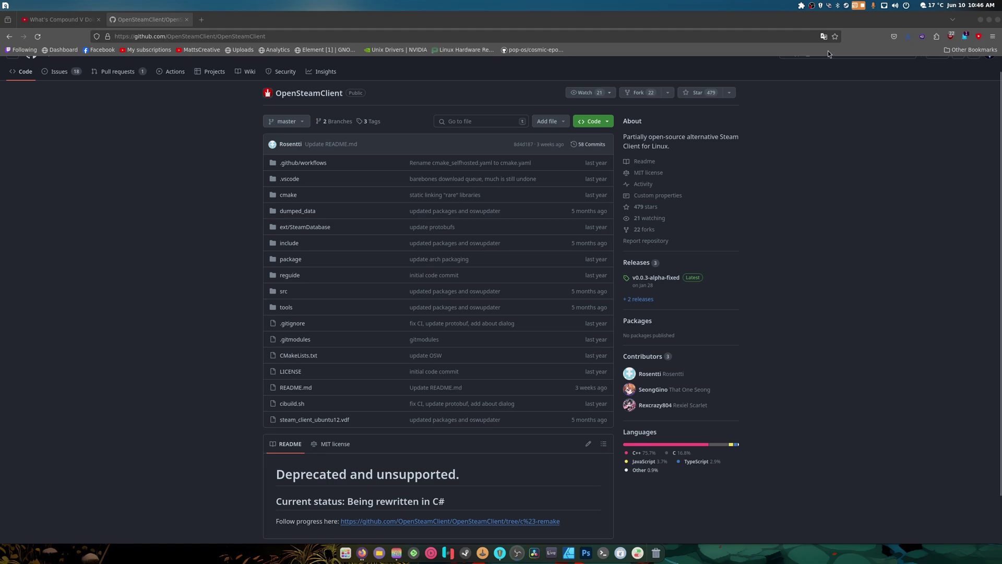
pyautogui.click(906, 42)
pyautogui.click(875, 33)
pyautogui.scroll(1, 216, 165)
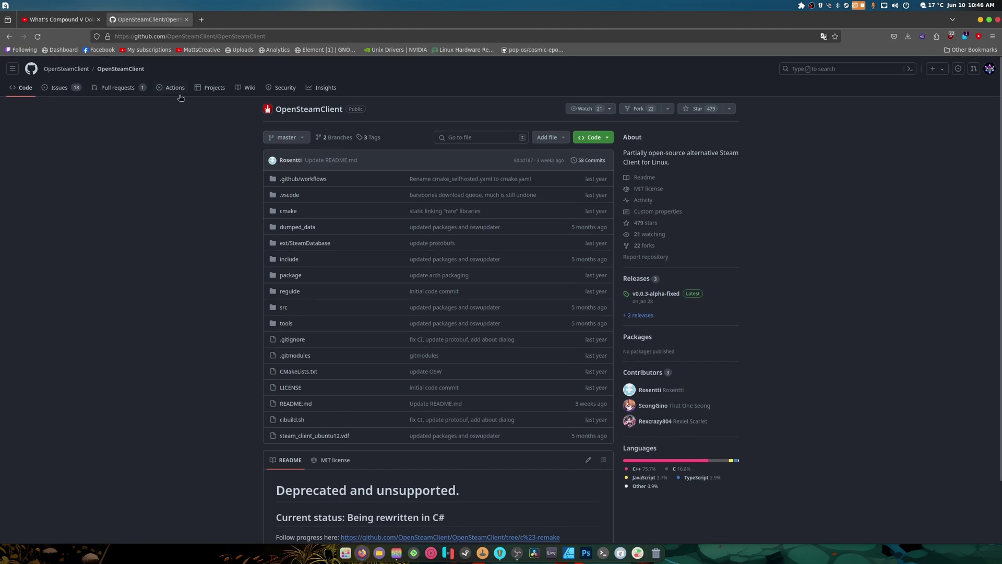
# Step: Go to the repository's Actions tab listing all 219 workflow runs
pyautogui.click(990, 70)
pyautogui.click(241, 112)
pyautogui.click(161, 85)
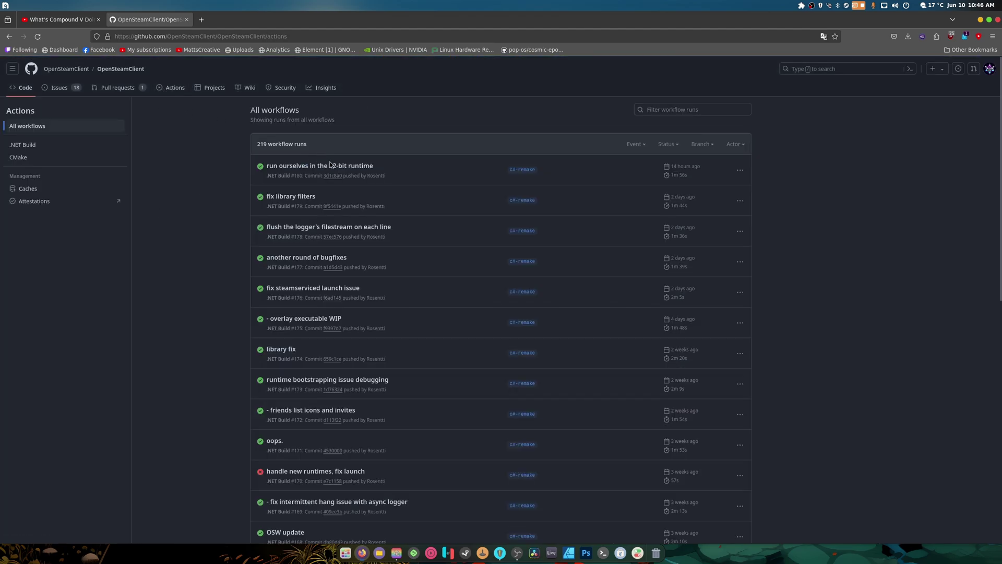
# Step: Open run #180 'run ourselves in the 32-bit runtime', scroll to its artifacts, and switch to Files
pyautogui.click(329, 165)
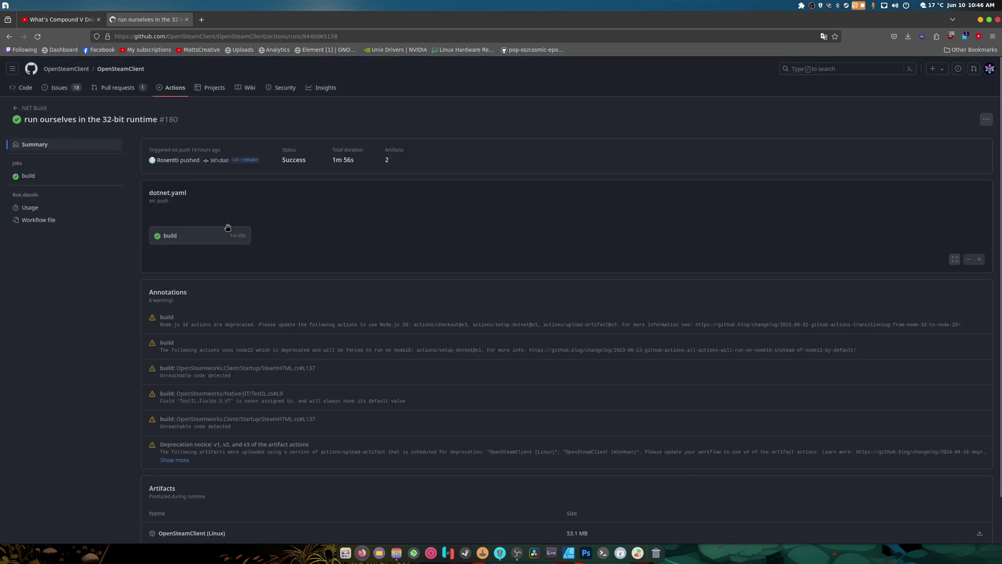
pyautogui.scroll(-2, 173, 491)
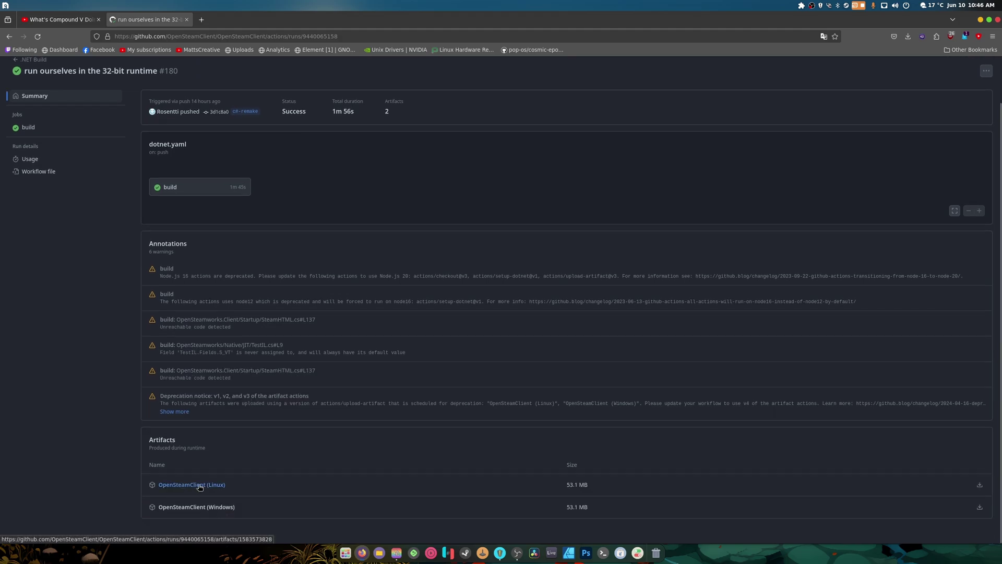
pyautogui.click(380, 552)
pyautogui.hotkey('alt', 'Tab')
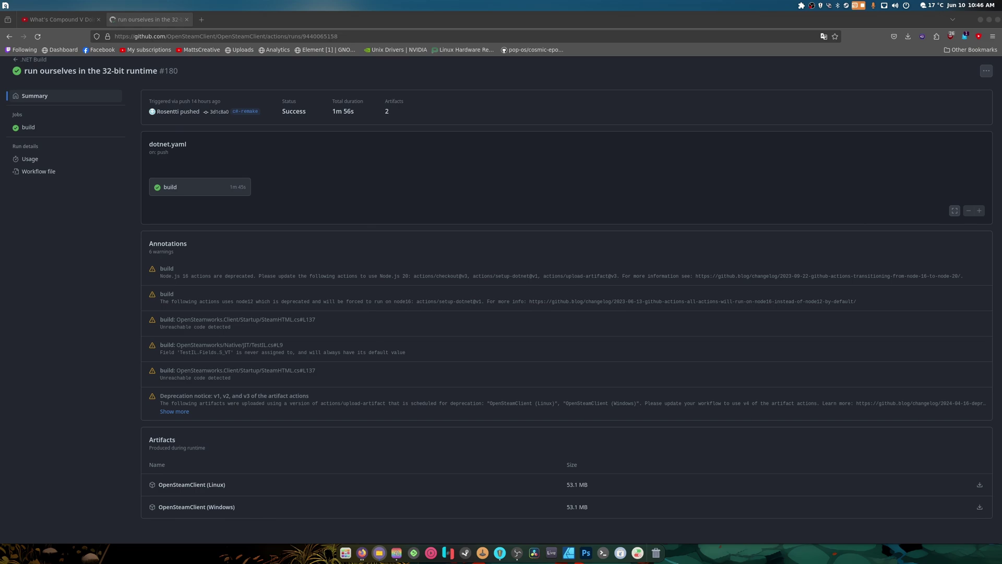
pyautogui.hotkey('alt', 'Tab')
# Step: Extract OpenSteamClient (Linux).zip in Documents, then extract its inner zip into OpenSteamClient_Linux
pyautogui.click(31, 73)
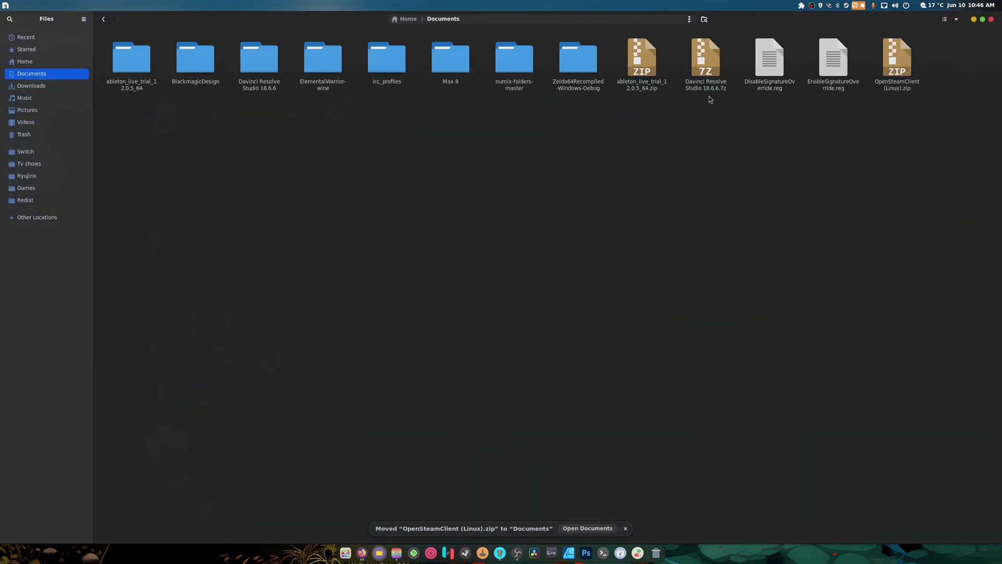
pyautogui.rightClick(888, 71)
pyautogui.click(892, 85)
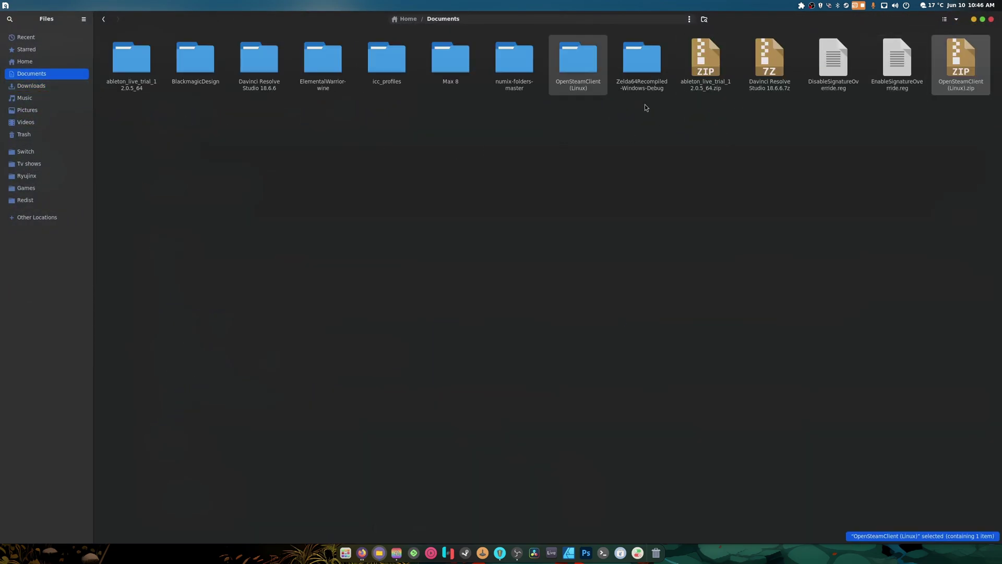
pyautogui.doubleClick(572, 74)
pyautogui.rightClick(118, 67)
pyautogui.click(132, 82)
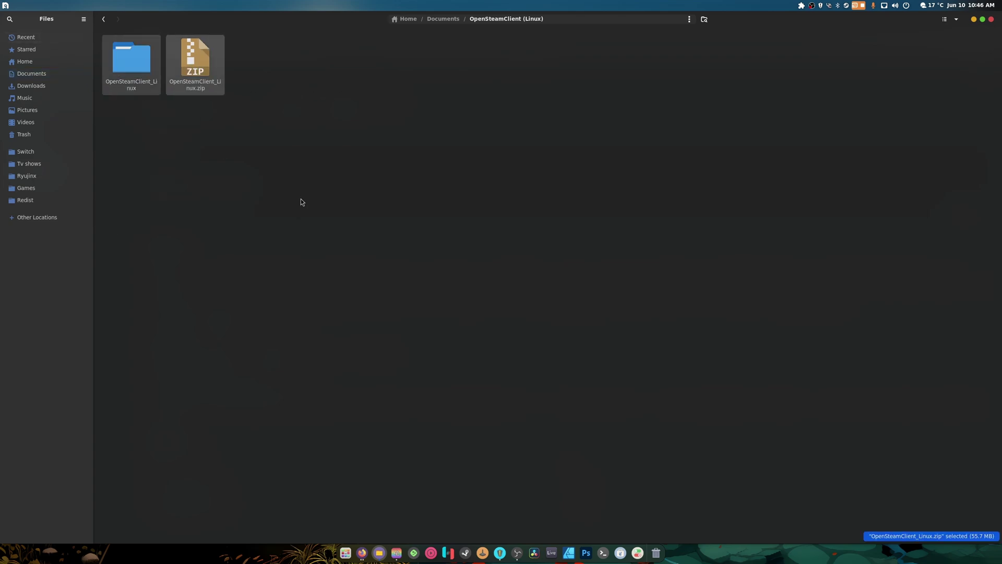
pyautogui.doubleClick(140, 70)
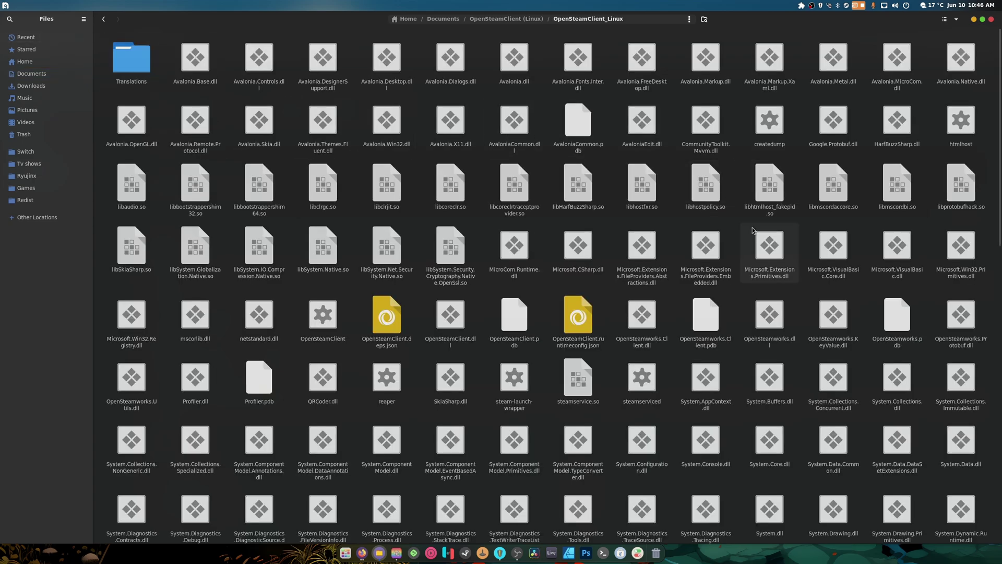
# Step: Show the Properties of the OpenSteamClient executable inside OpenSteamClient_Linux
pyautogui.scroll(-2, 757, 244)
pyautogui.scroll(-2, 757, 244)
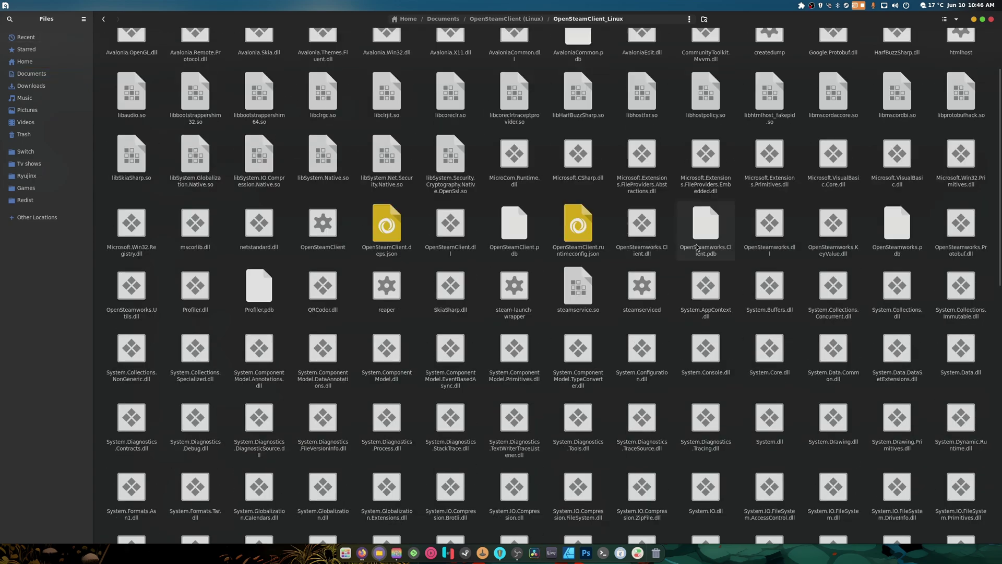
pyautogui.click(326, 236)
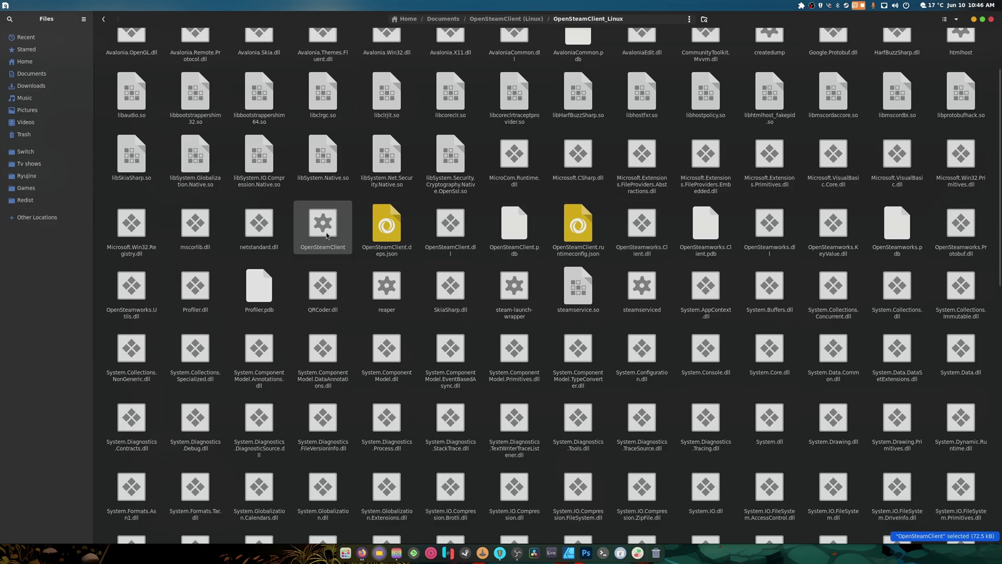
pyautogui.rightClick(327, 236)
pyautogui.click(360, 372)
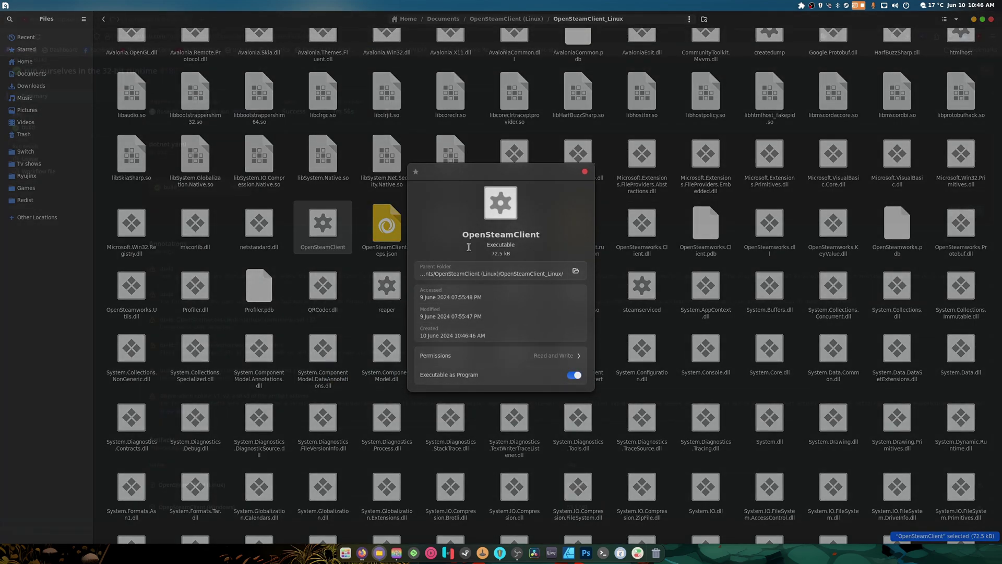
# Step: Run OpenSteamClient, then quit Steam and the other tray app from the system tray
pyautogui.click(585, 171)
pyautogui.rightClick(329, 222)
pyautogui.click(338, 231)
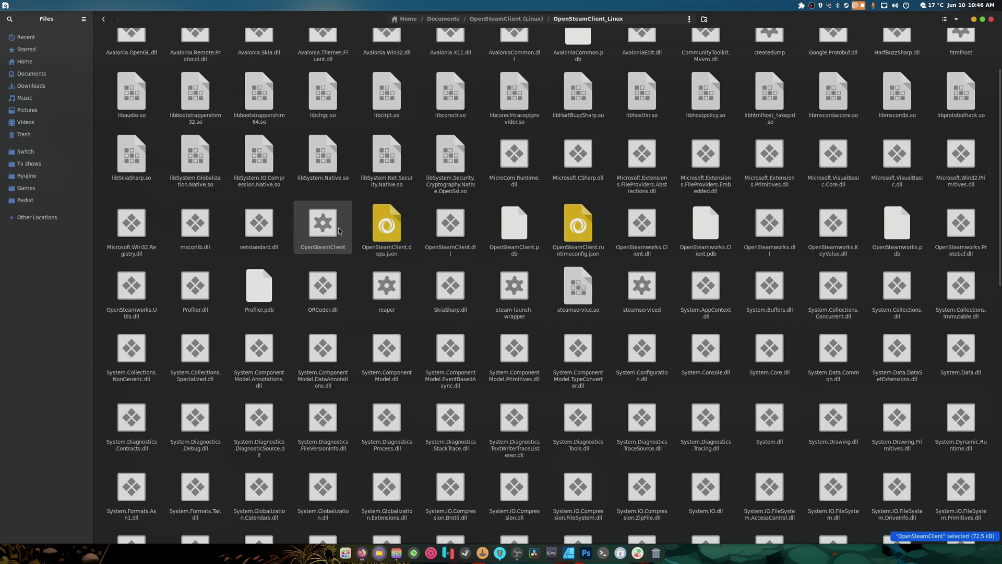
pyautogui.click(846, 7)
pyautogui.click(837, 162)
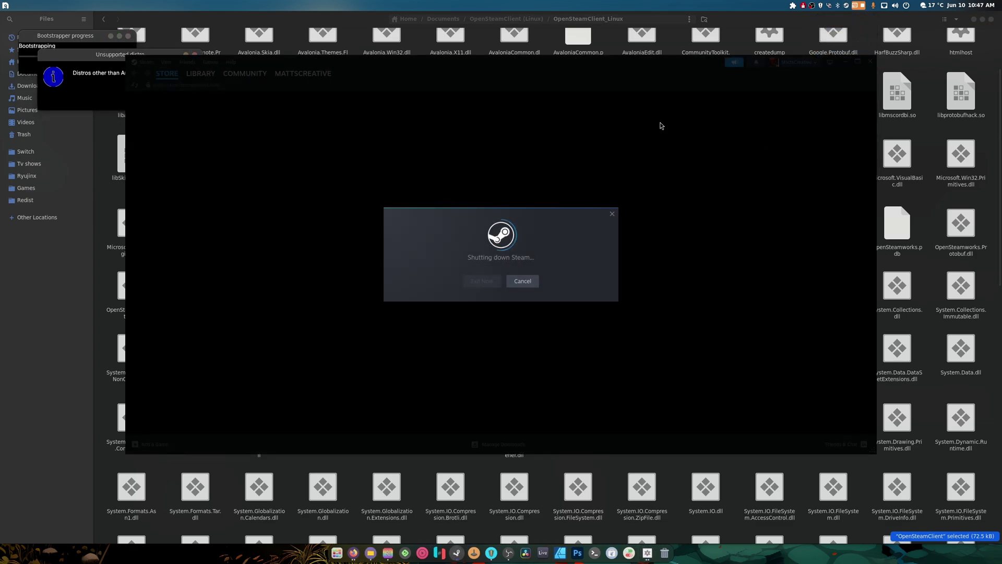
pyautogui.click(821, 5)
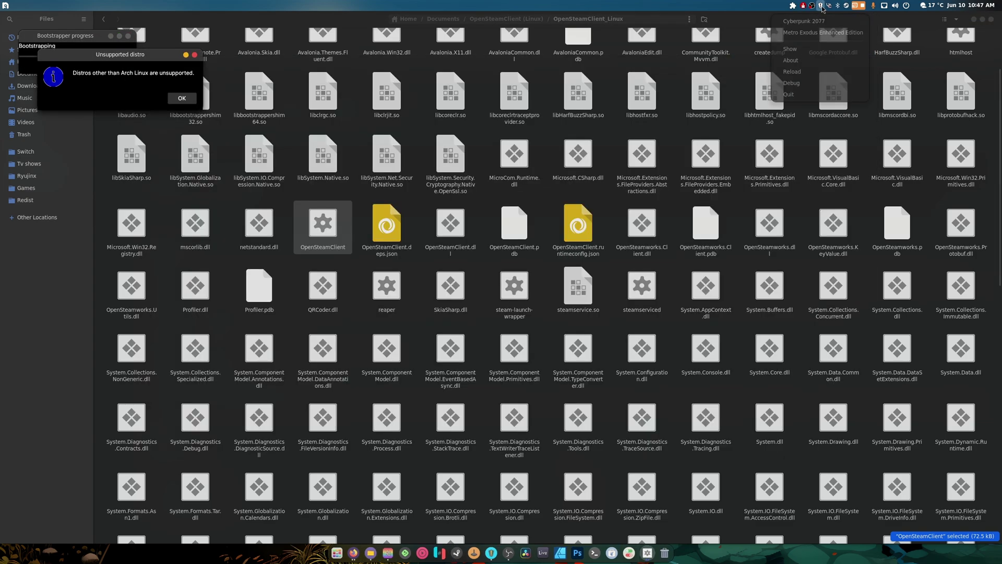
pyautogui.click(817, 94)
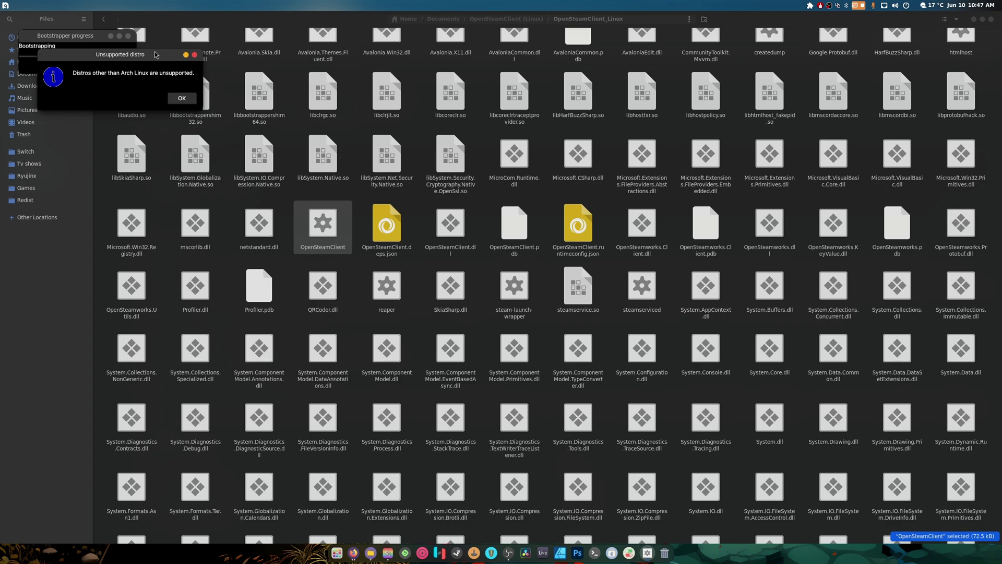
# Step: Dismiss the bootstrapper, unsupported-distro and fatal-exception dialogs, and open a terminal in the folder
pyautogui.click(128, 36)
pyautogui.click(194, 55)
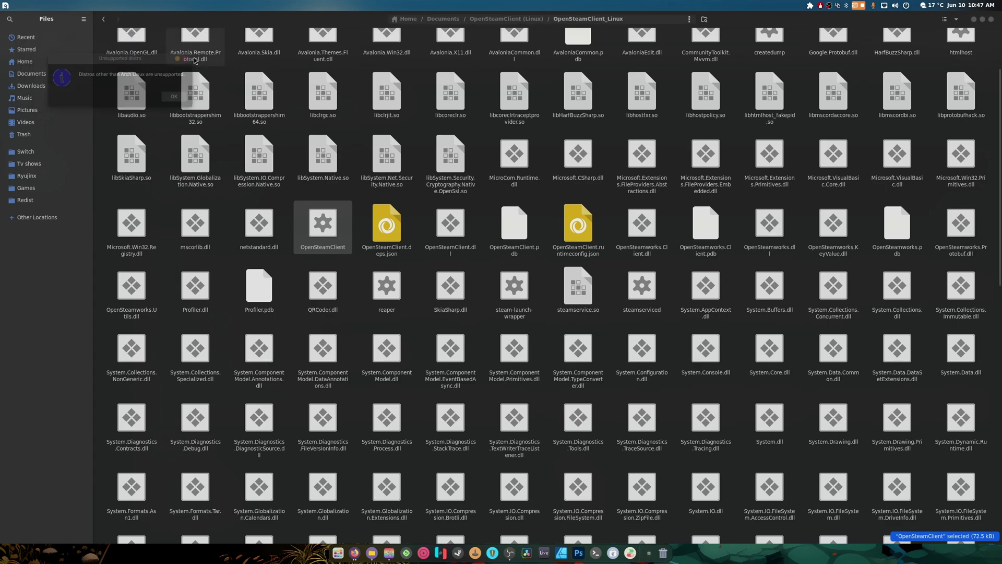
pyautogui.click(479, 38)
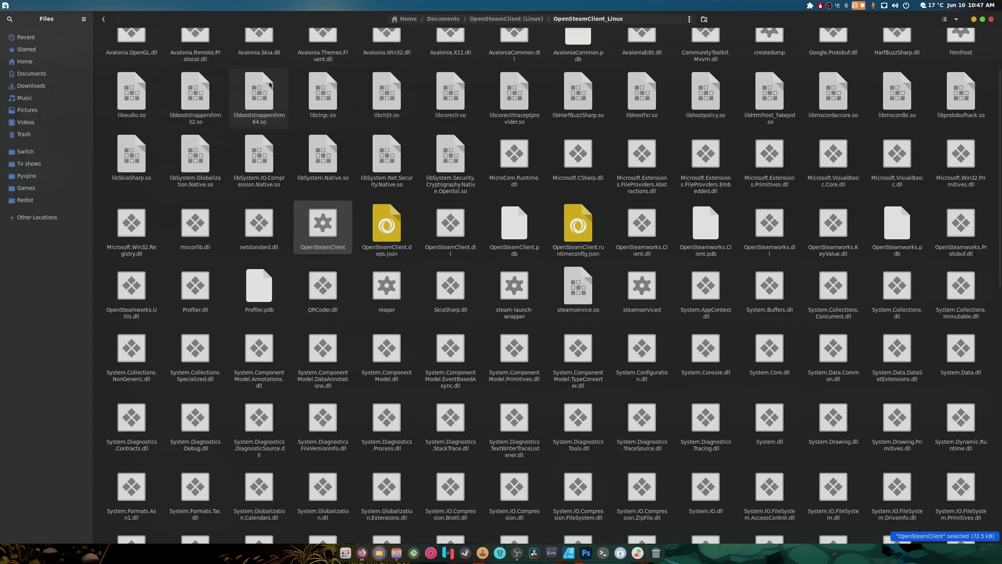
pyautogui.rightClick(349, 271)
pyautogui.rightClick(285, 264)
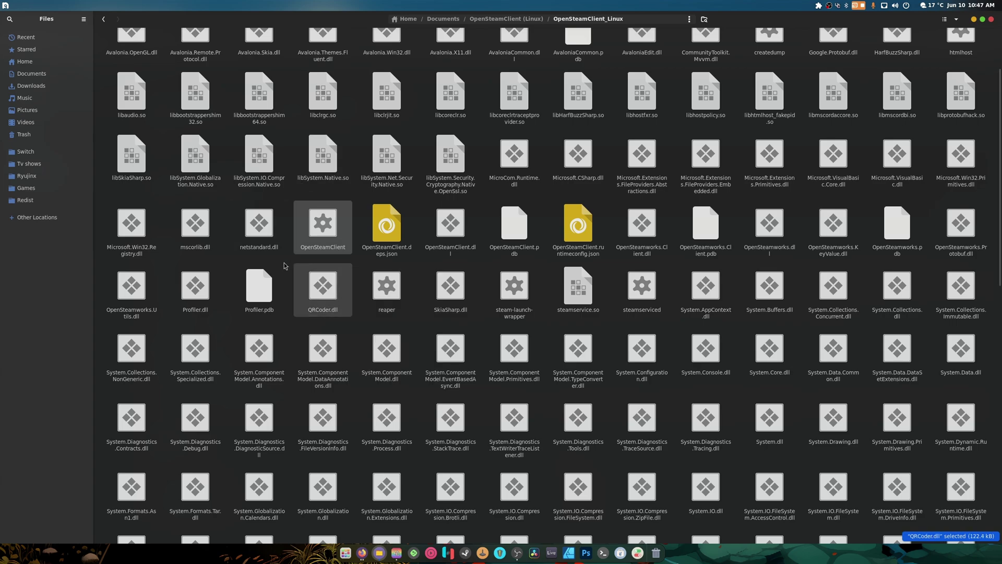
pyautogui.rightClick(282, 265)
pyautogui.click(307, 321)
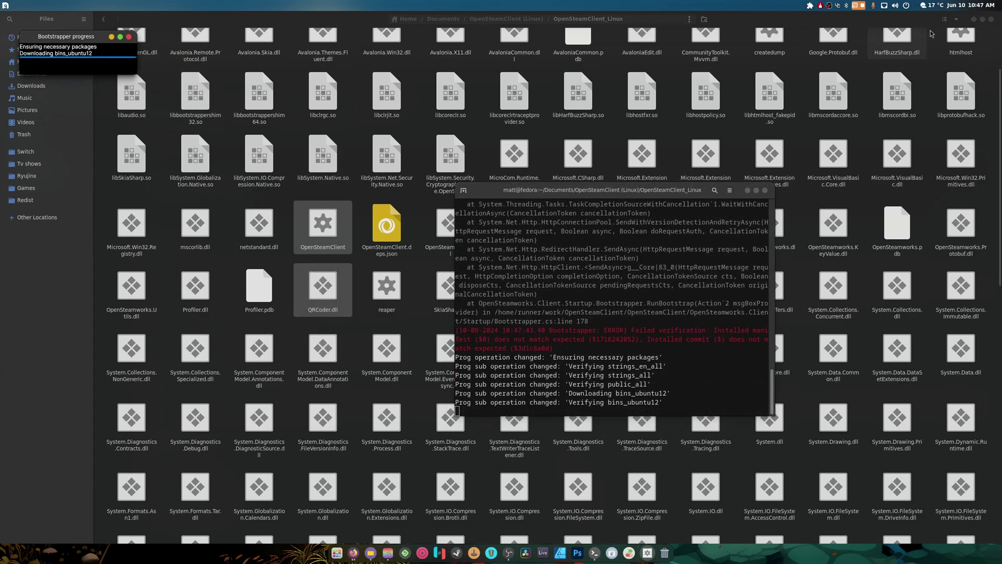
# Step: Minimise Files and Firefox to reveal the terminal, then acknowledge the Unsupported distro warning
pyautogui.click(973, 20)
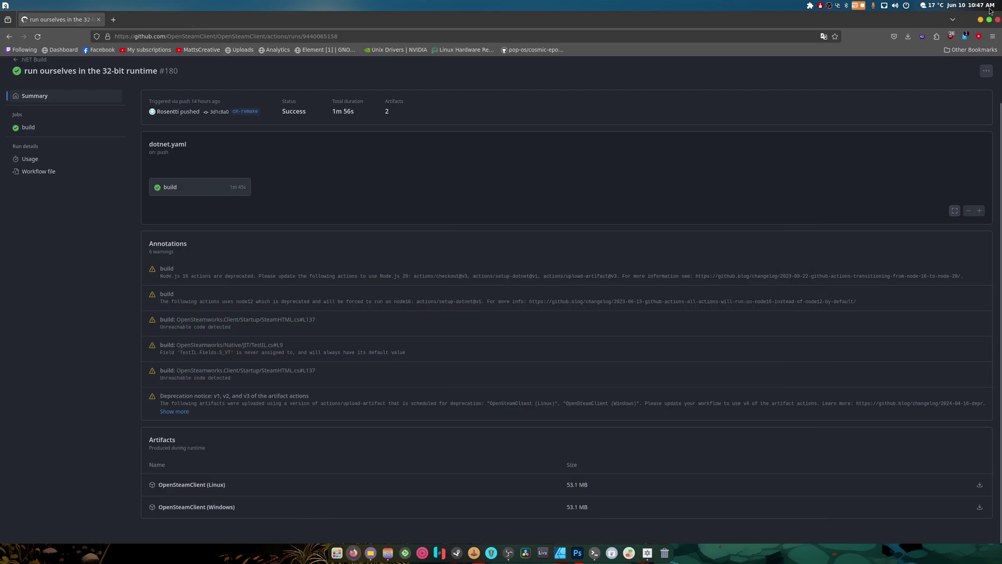
pyautogui.click(982, 22)
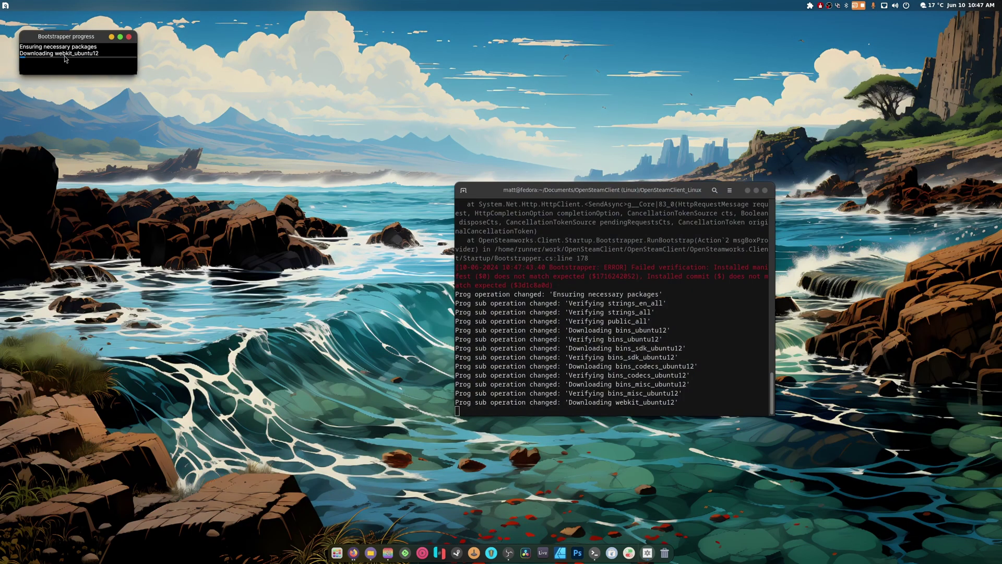
pyautogui.moveTo(55, 41); pyautogui.dragTo(68, 143)
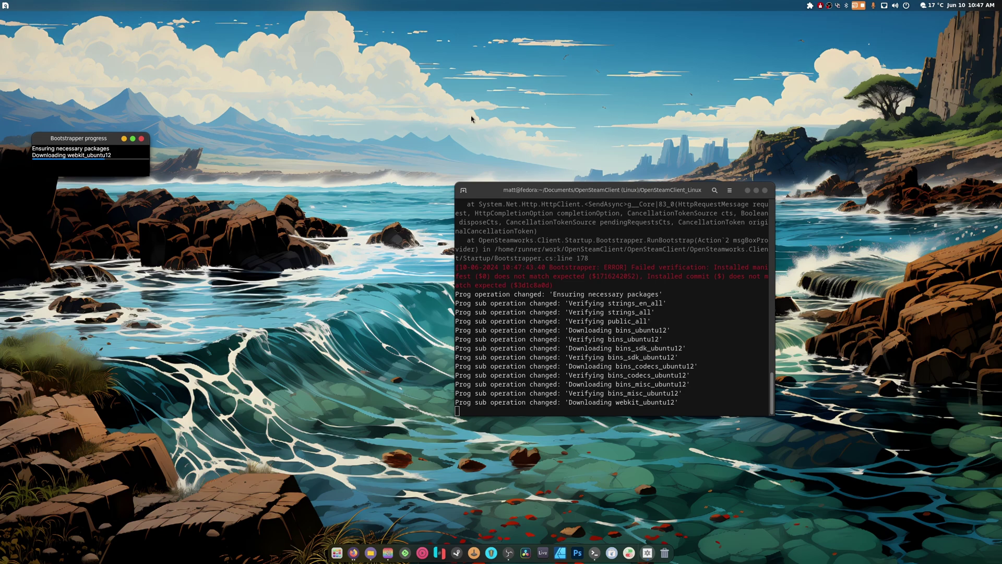
pyautogui.rightClick(439, 552)
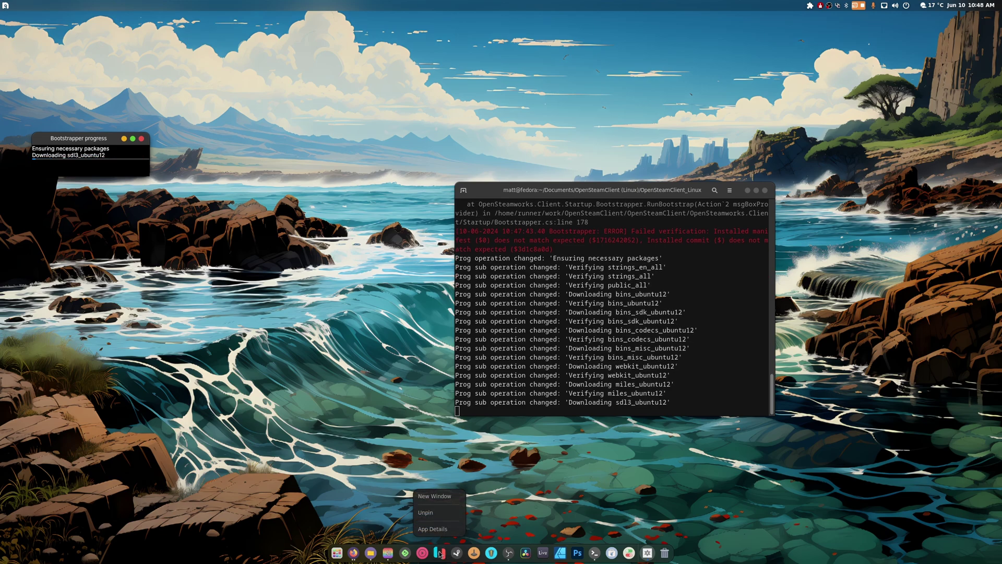
pyautogui.click(359, 396)
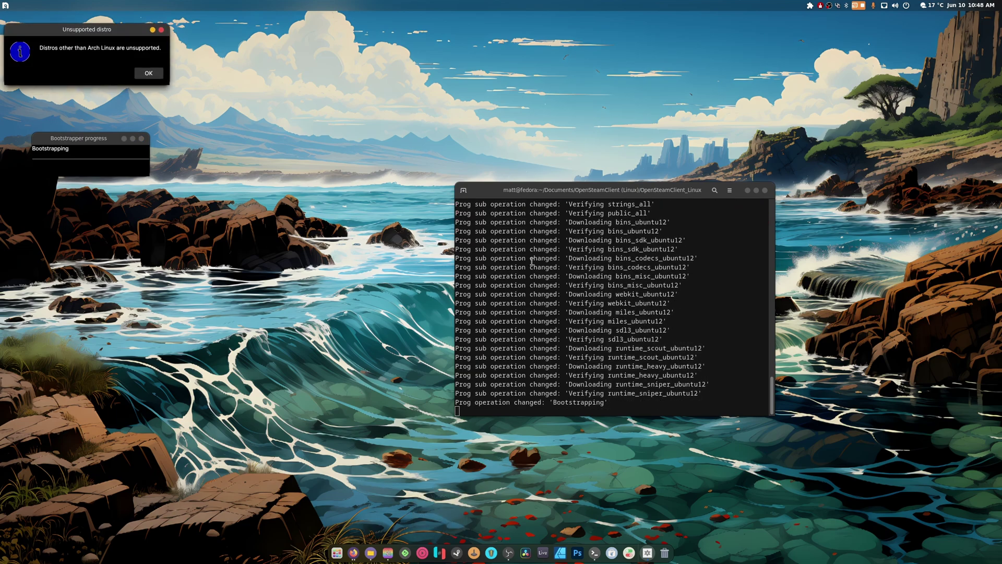
pyautogui.click(149, 73)
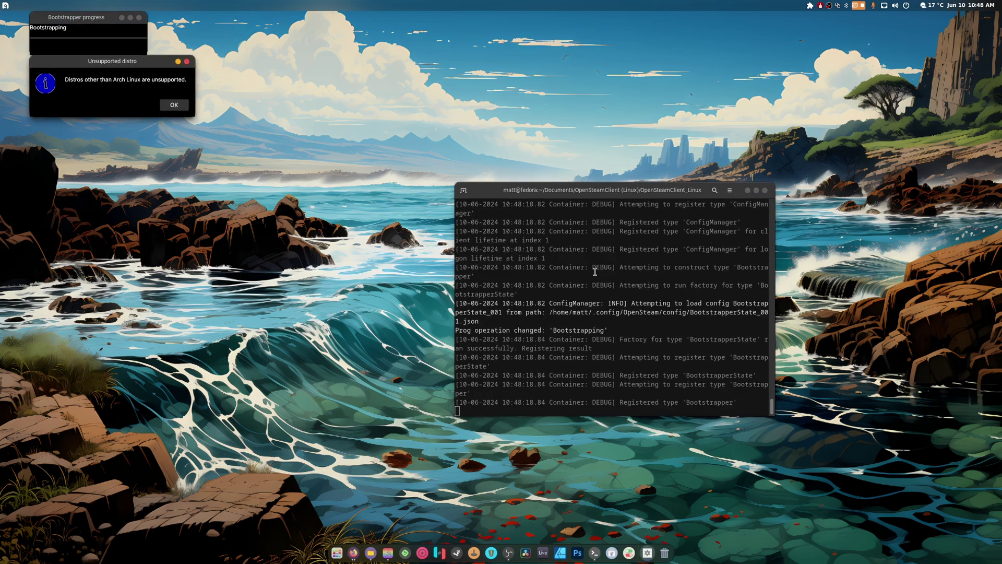
# Step: Acknowledge the unsupported-distro warning again and start adding a Steam account to sign in
pyautogui.click(187, 104)
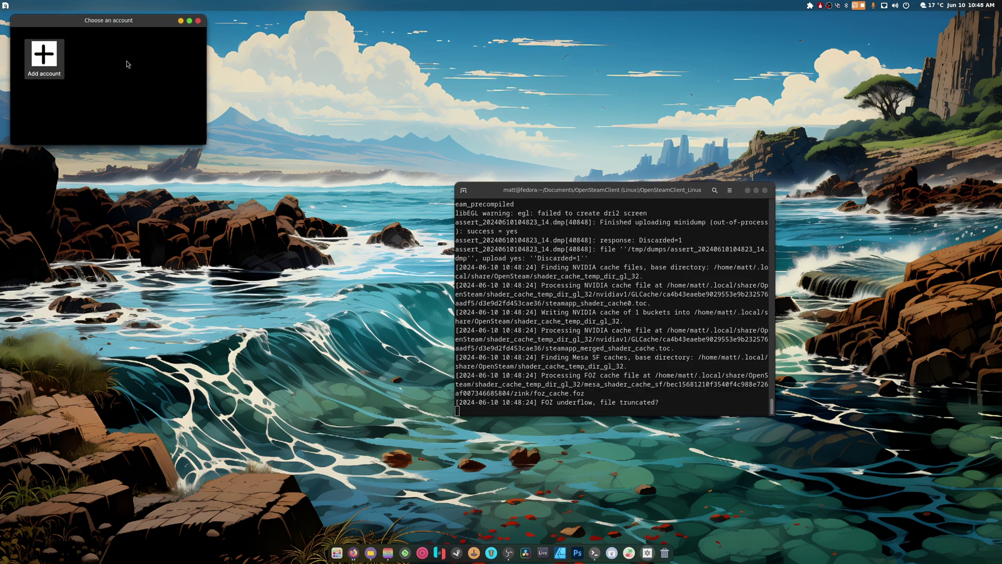
pyautogui.click(45, 56)
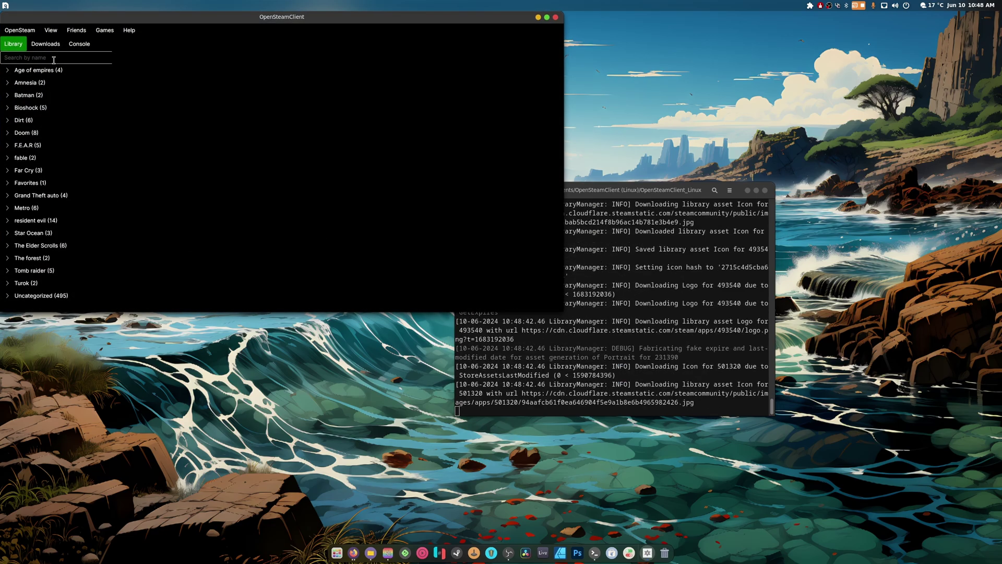
# Step: Maximise the client window and search the library for 'dead'
pyautogui.moveTo(242, 17); pyautogui.dragTo(501, 123)
pyautogui.doubleClick(501, 123)
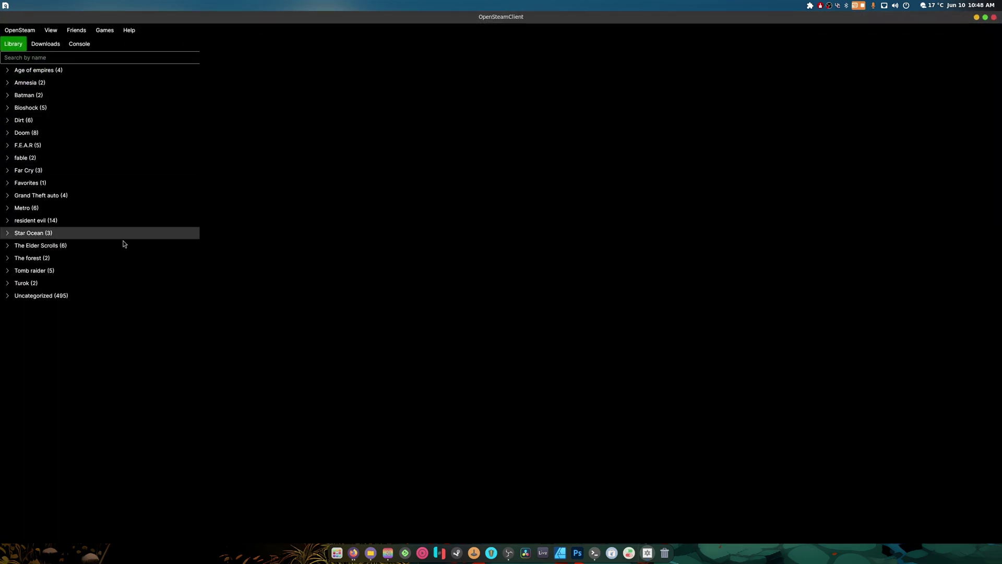
pyautogui.click(82, 59)
pyautogui.write('dead')
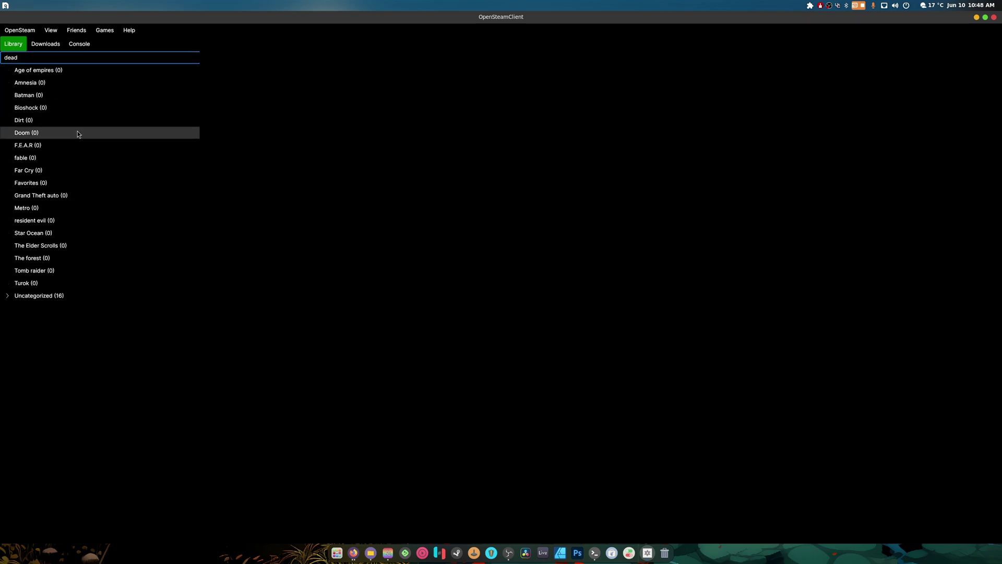
pyautogui.click(9, 296)
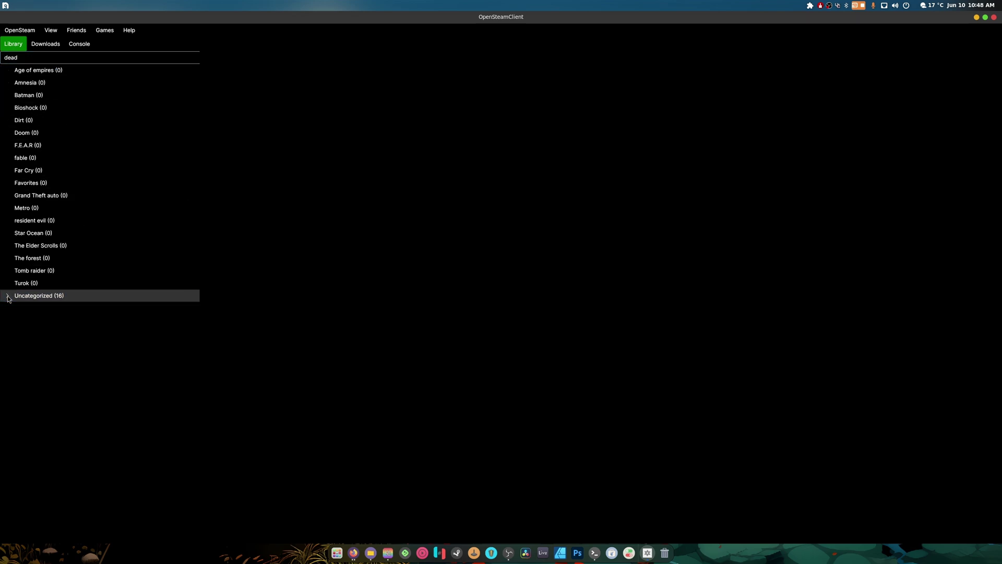
# Step: Expand Uncategorized, open Dead Island 2's page and launch the game
pyautogui.click(8, 296)
pyautogui.click(48, 320)
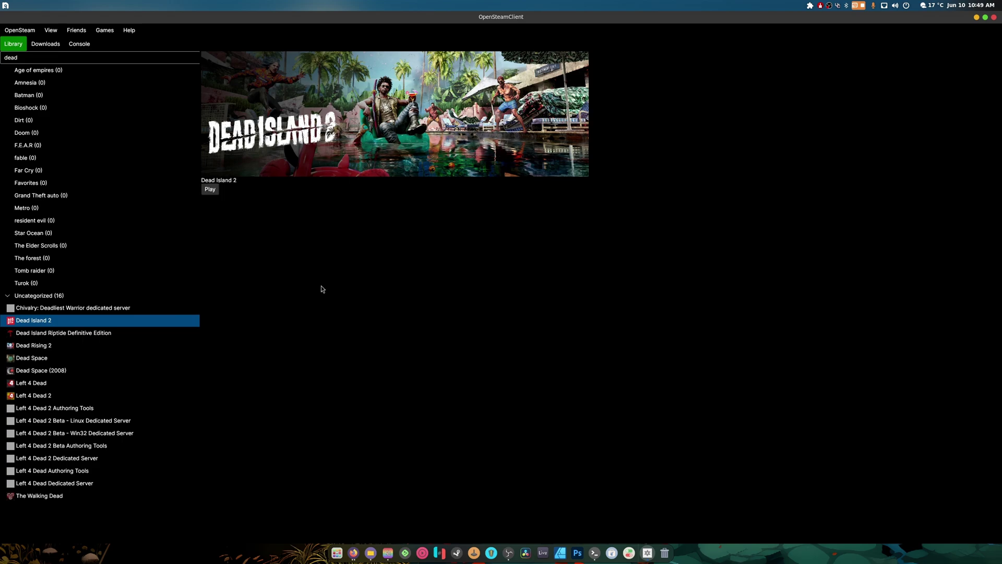
pyautogui.click(80, 44)
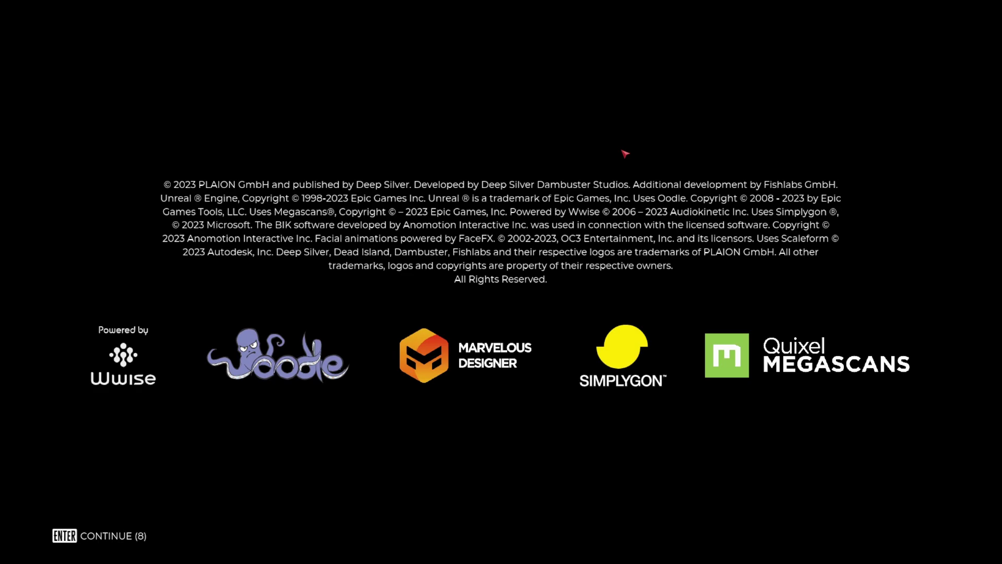
# Step: Skip past Dead Island 2's intro copyright and credits screens with Enter
pyautogui.press('Return')
pyautogui.press('Return')
pyautogui.press('Return')
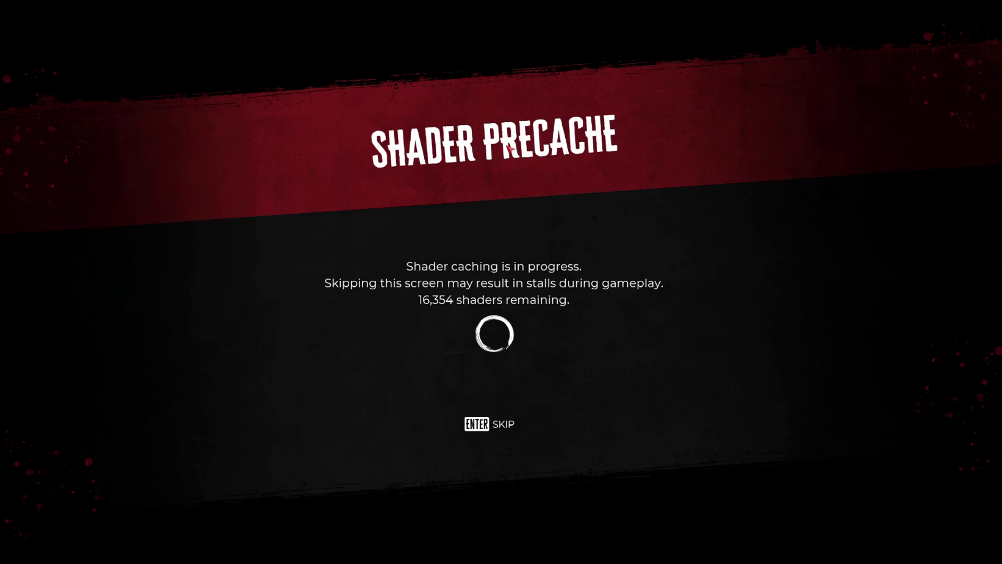
# Step: Leave the game and install Dead Island Riptide Definitive Edition to /mnt/Gaming/SteamLibrary
pyautogui.hotkey('alt', 'Tab')
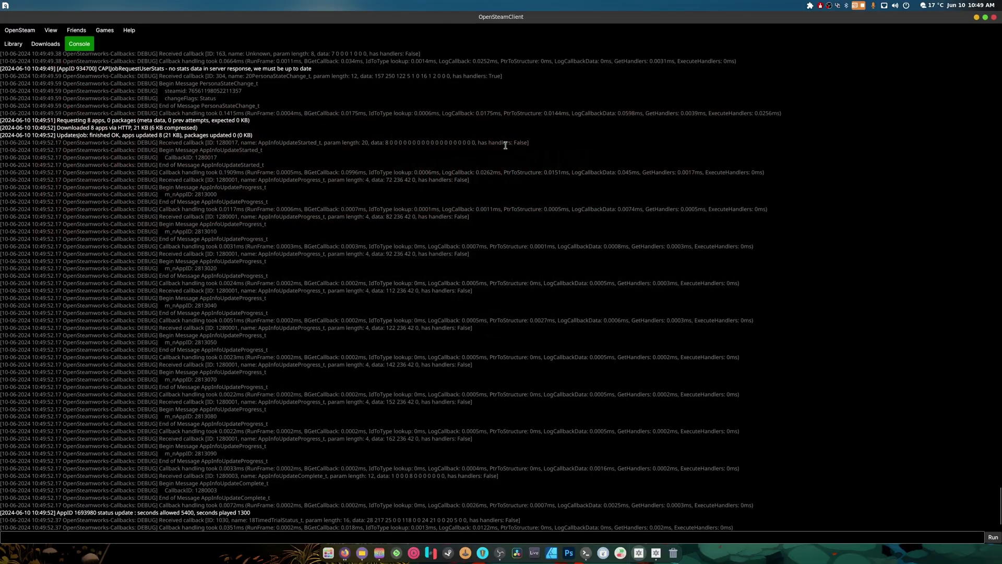
pyautogui.click(46, 45)
pyautogui.click(13, 44)
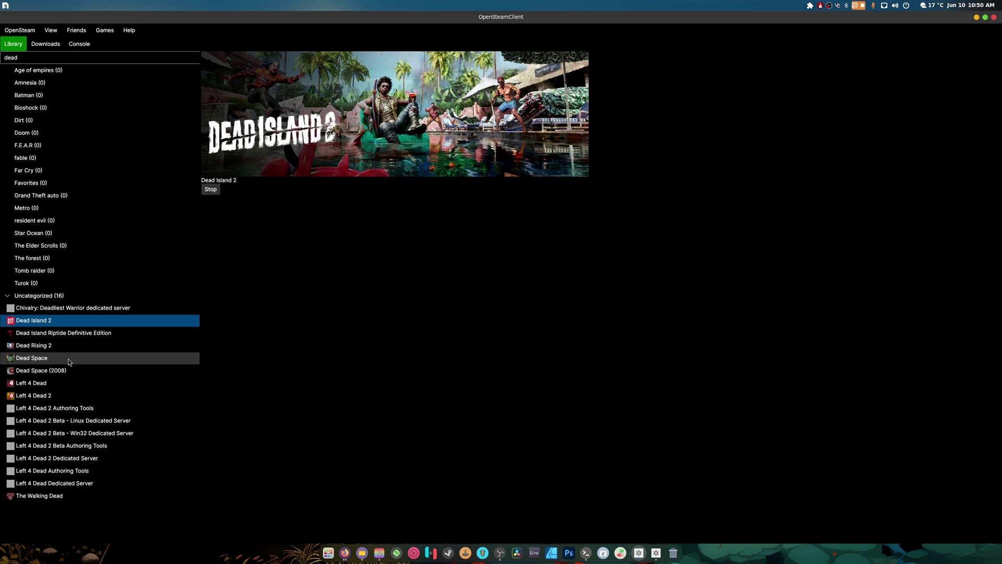
pyautogui.click(49, 333)
pyautogui.click(212, 189)
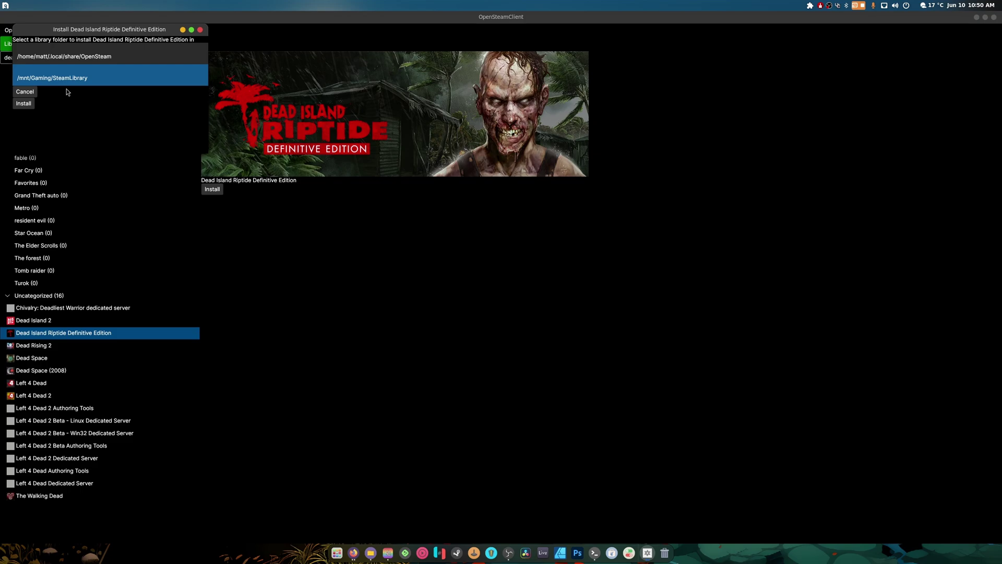
pyautogui.click(26, 104)
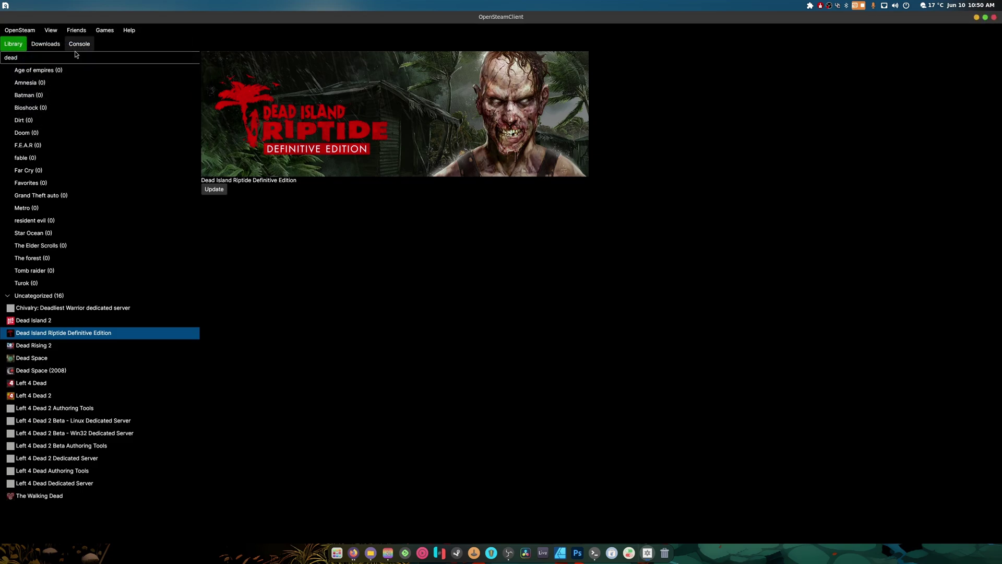
# Step: Check the Downloads page and console log for the install's progress
pyautogui.click(51, 47)
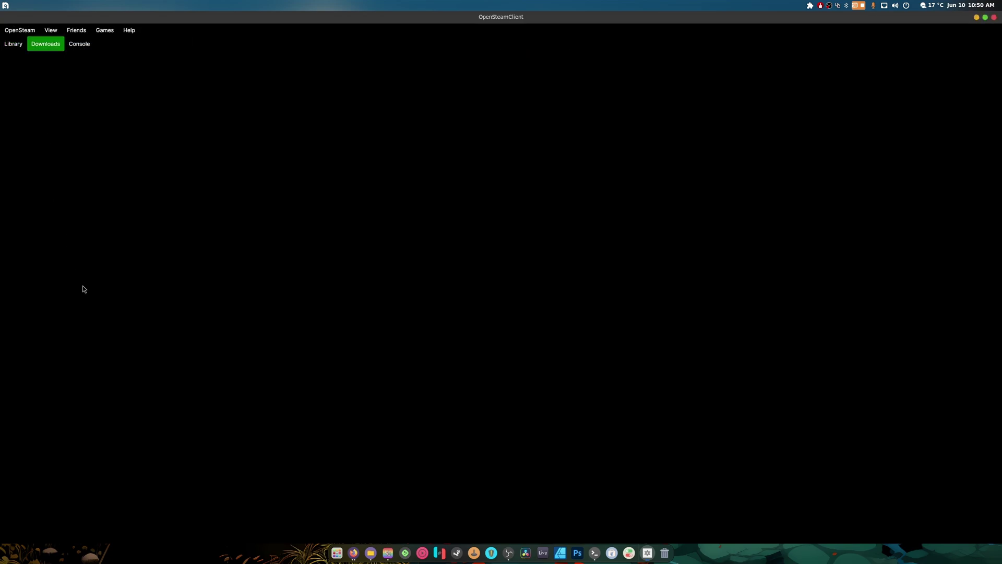
pyautogui.click(29, 47)
pyautogui.click(79, 43)
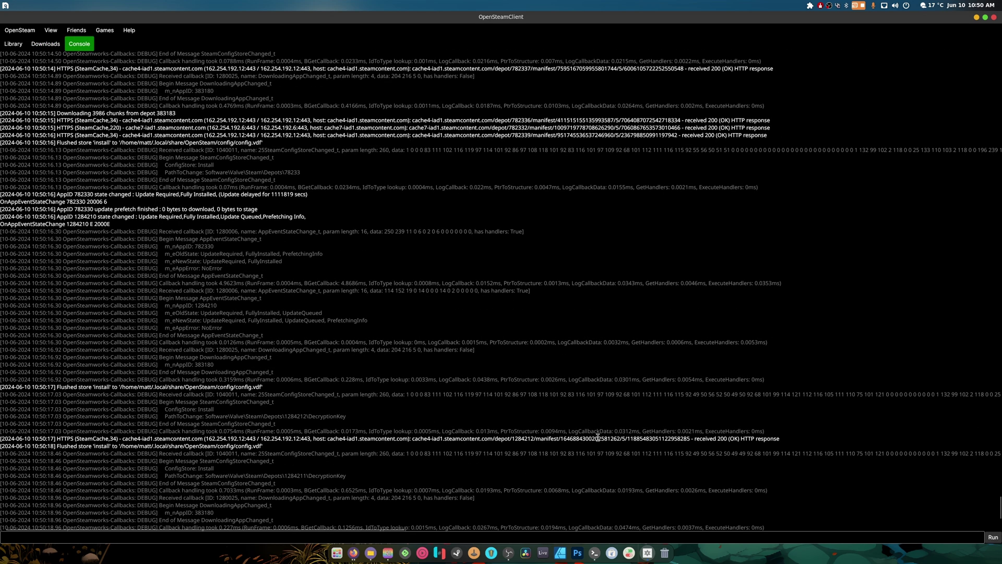
pyautogui.click(20, 47)
pyautogui.click(45, 43)
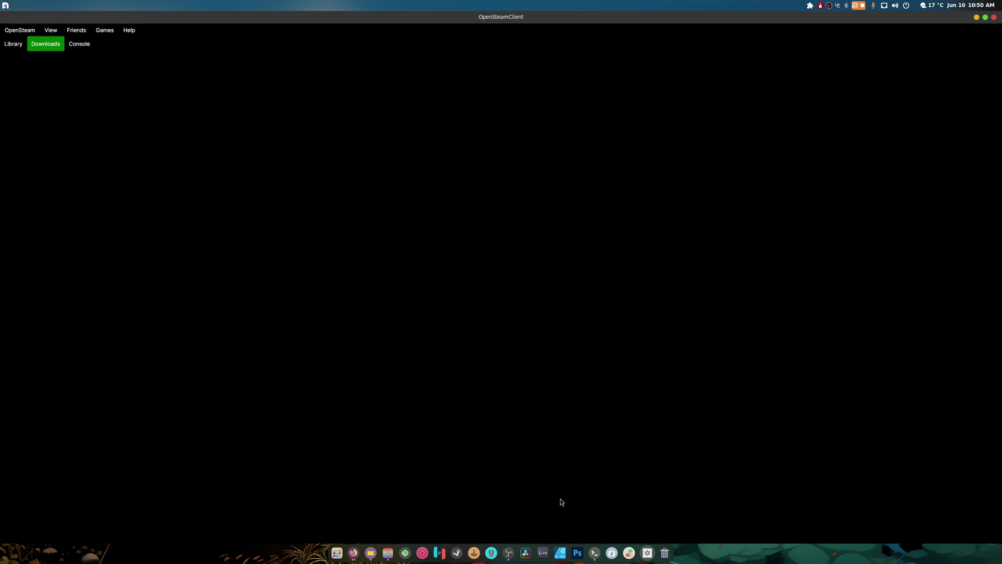
# Step: Launch Mission Center via a 'mil' search, view the Ethernet graph at ~365 Mbps, then close it
pyautogui.press('super')
pyautogui.write('mil')
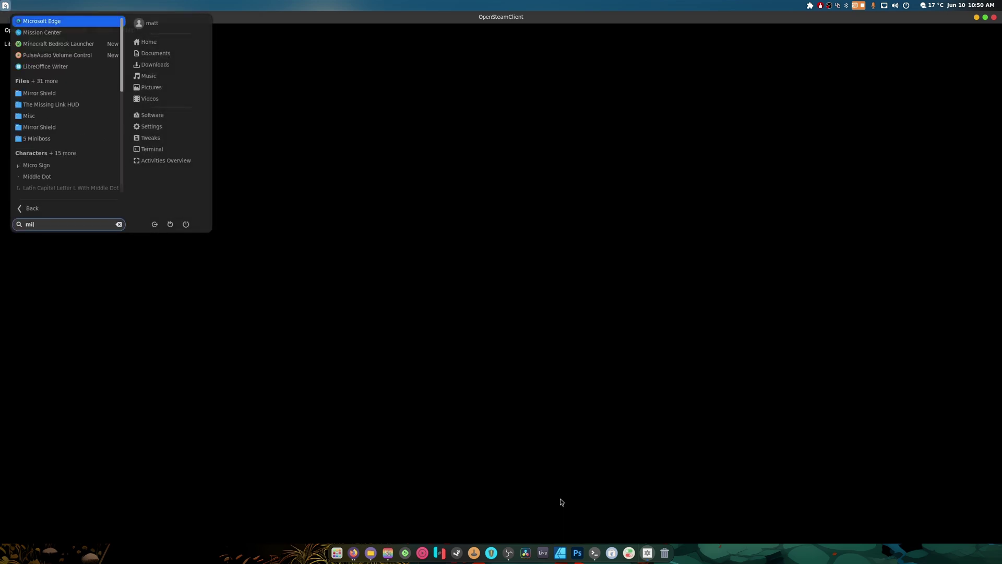
pyautogui.press('Down')
pyautogui.press('Return')
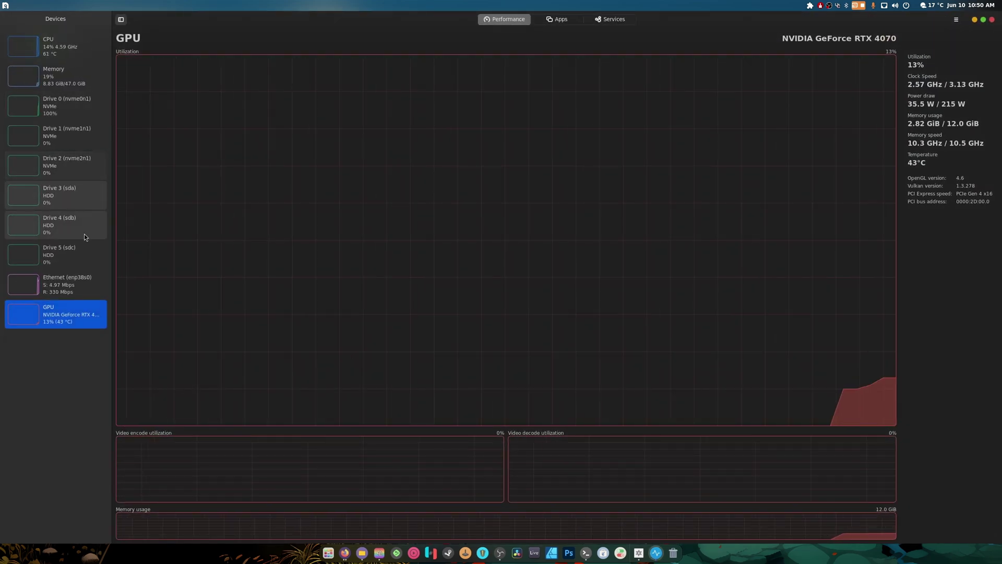
pyautogui.click(64, 291)
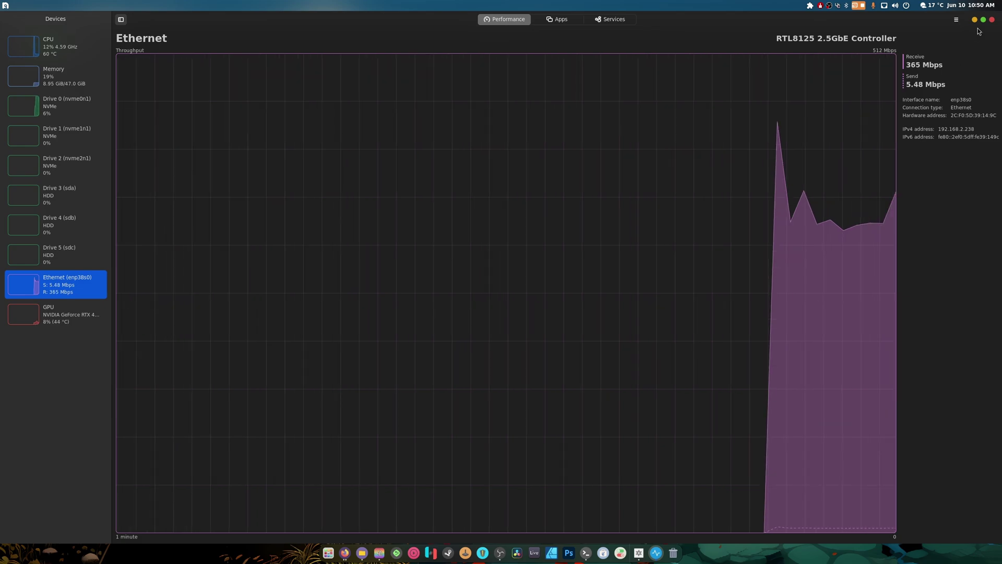
pyautogui.click(991, 21)
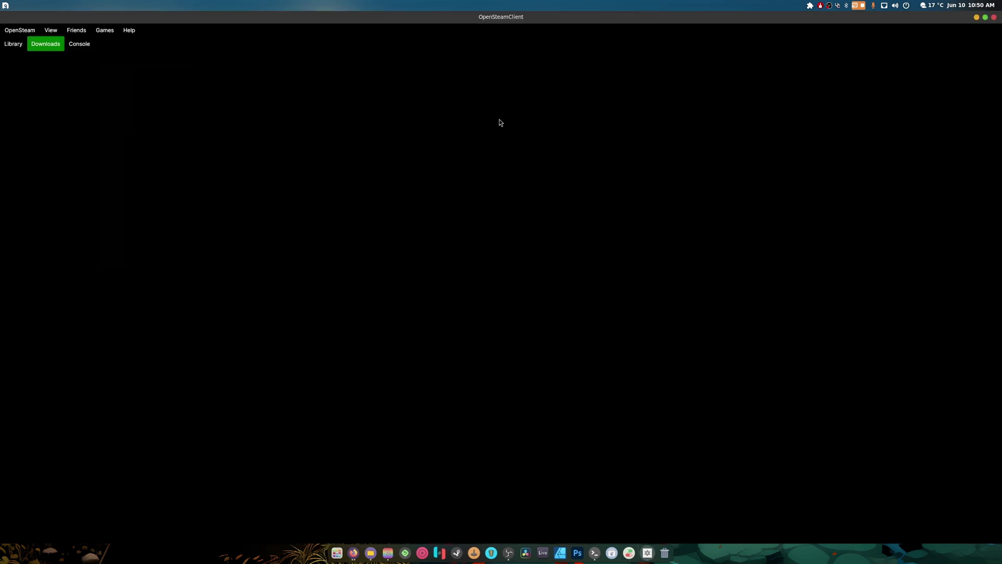
# Step: Go back to the Library to view Dead Island Riptide Definitive Edition
pyautogui.click(17, 46)
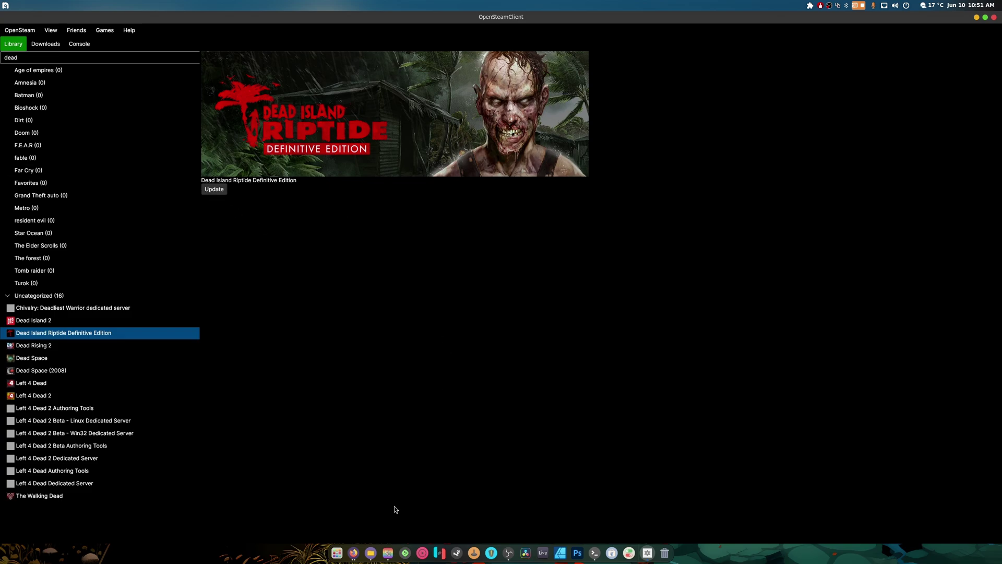
# Step: Bring Firefox forward on GitHub Actions run #180's summary page with the Linux and Windows artifacts
pyautogui.click(354, 552)
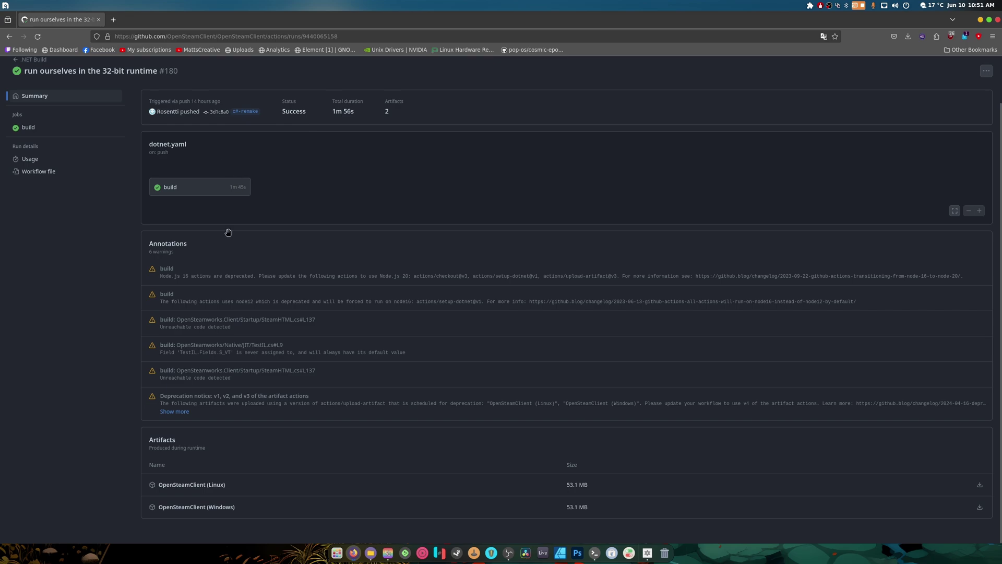